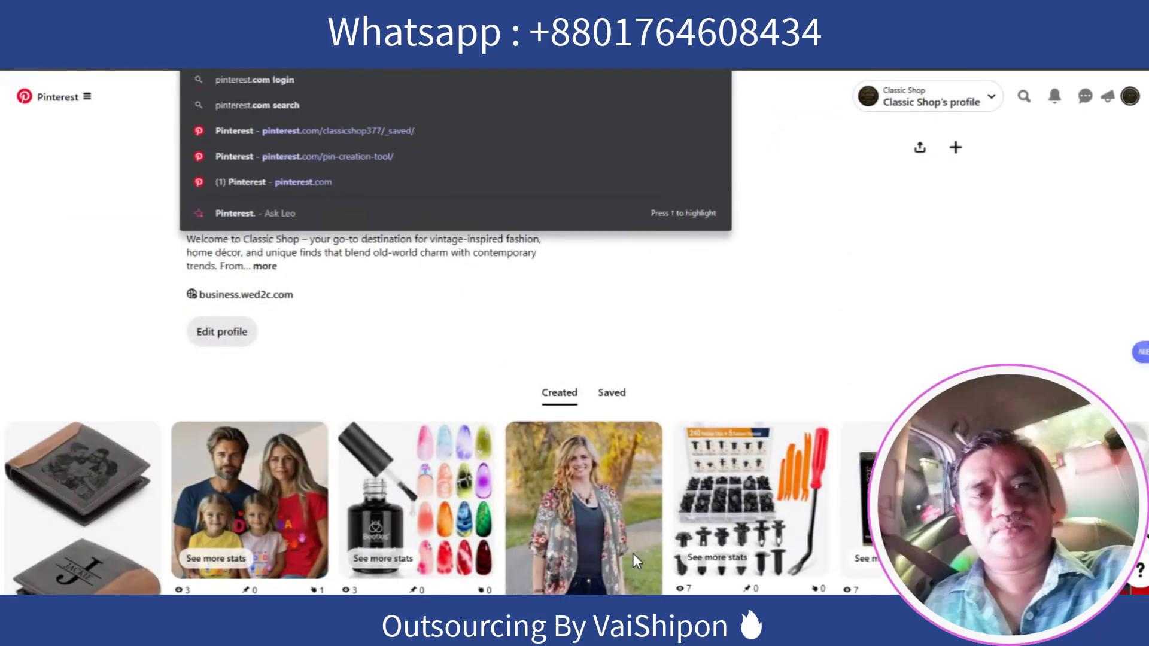
- Load Pinterest and open the billing page of the Classic Shop business account
{"action": "key", "text": "Return"}
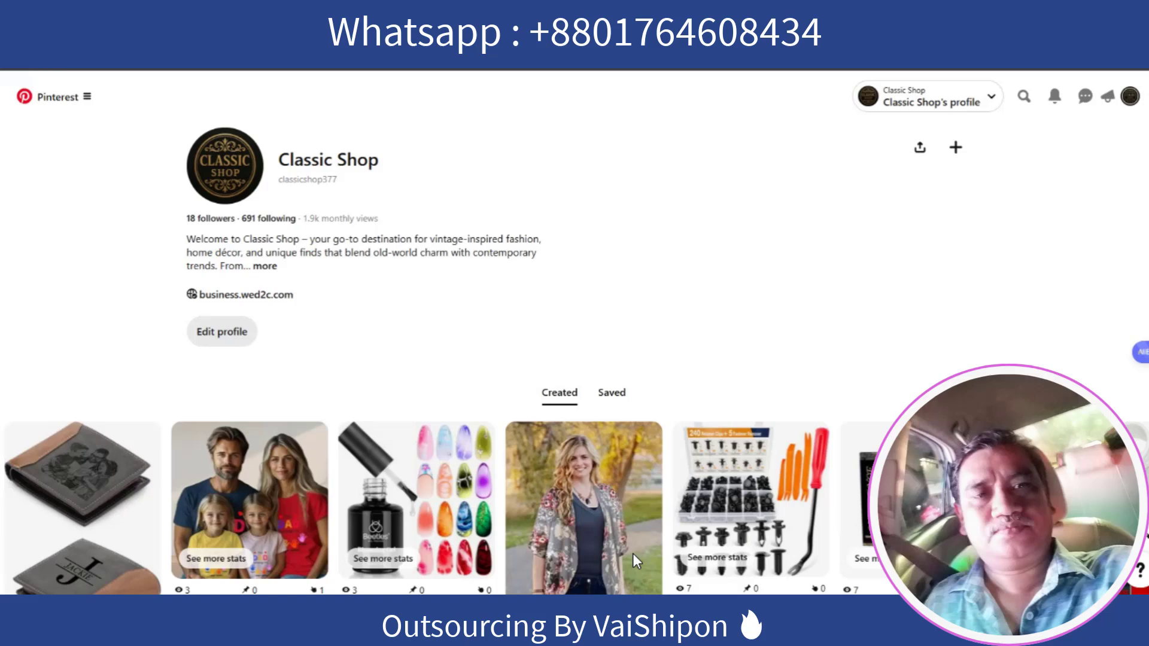
{"action": "left_click", "coordinate": [55, 97]}
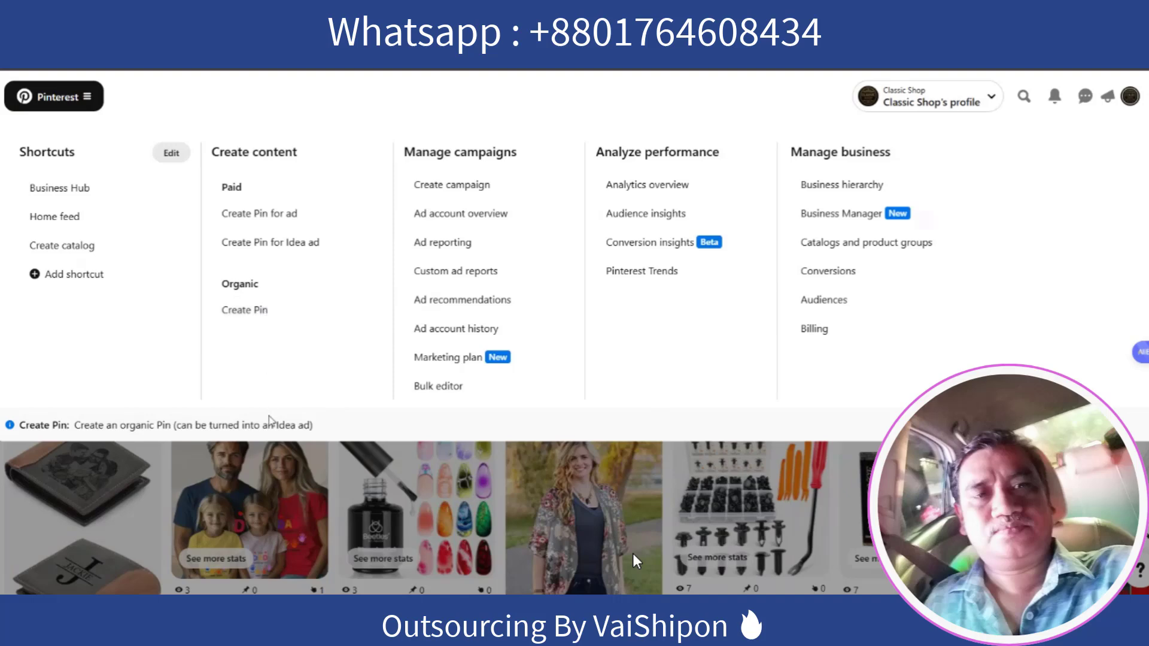
{"action": "left_click", "coordinate": [814, 329]}
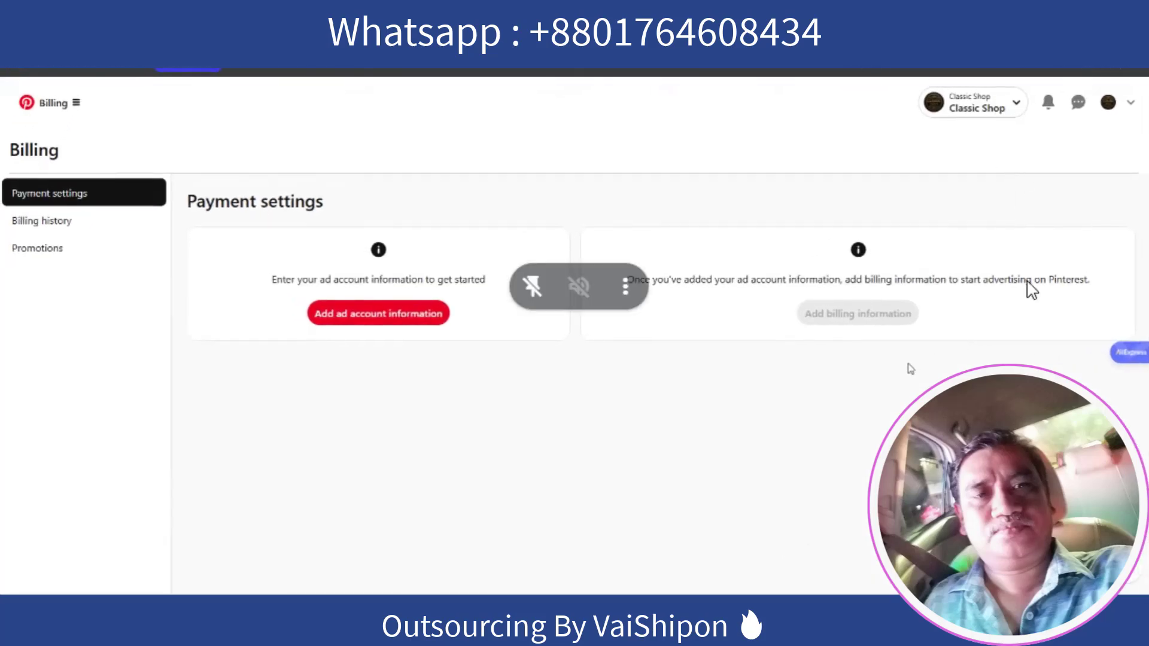
- Switch from the ad account to the Classic Shop profile and open that profile for editing
{"action": "left_click", "coordinate": [1019, 104]}
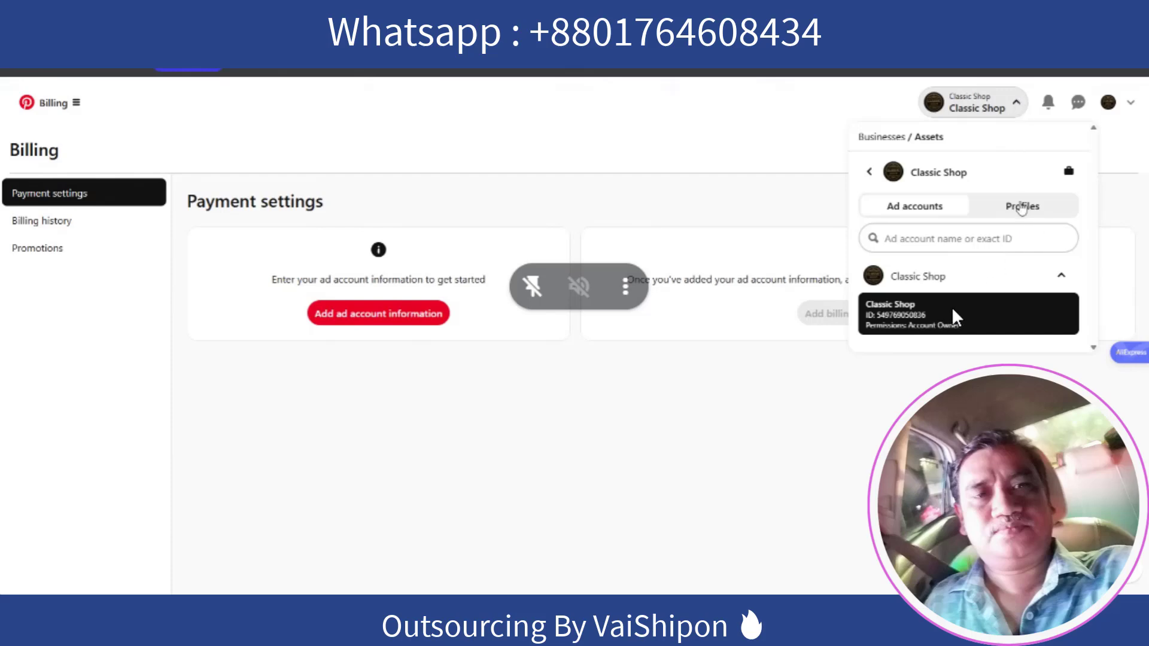
{"action": "left_click", "coordinate": [1023, 209]}
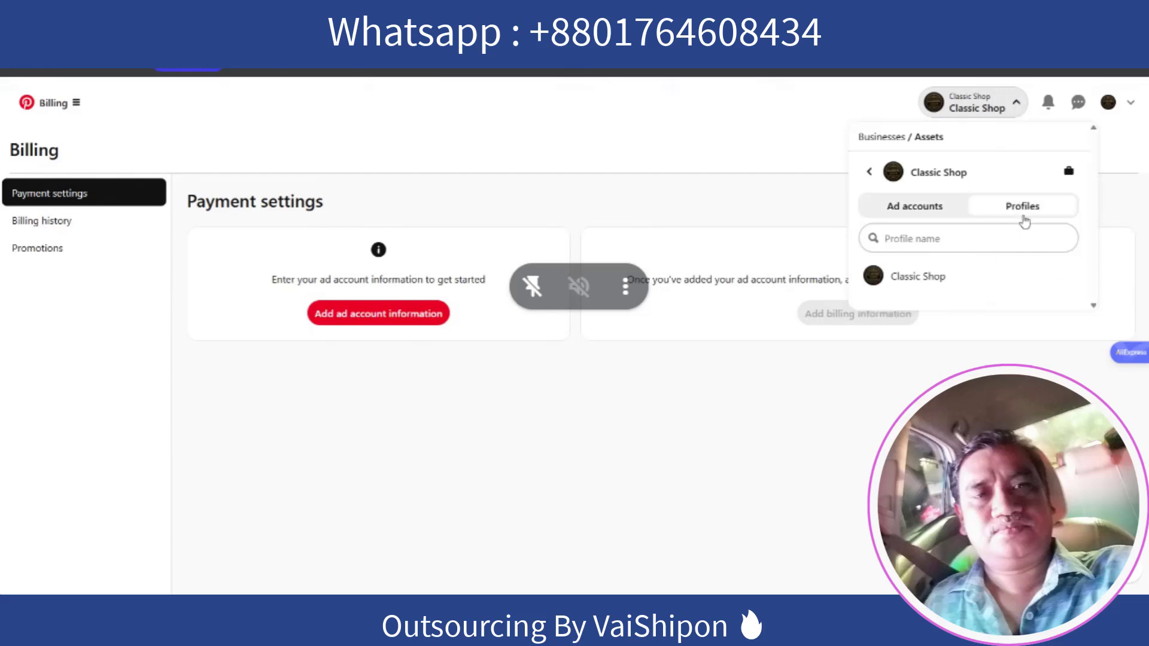
{"action": "left_click", "coordinate": [1011, 276]}
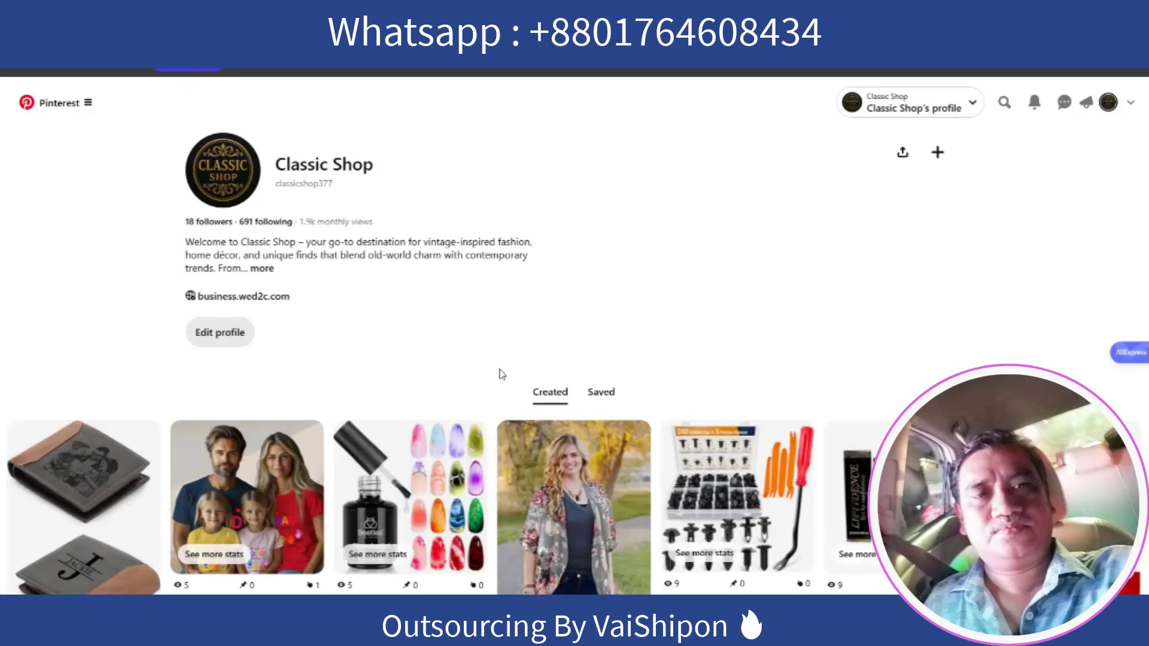
{"action": "left_click", "coordinate": [220, 332]}
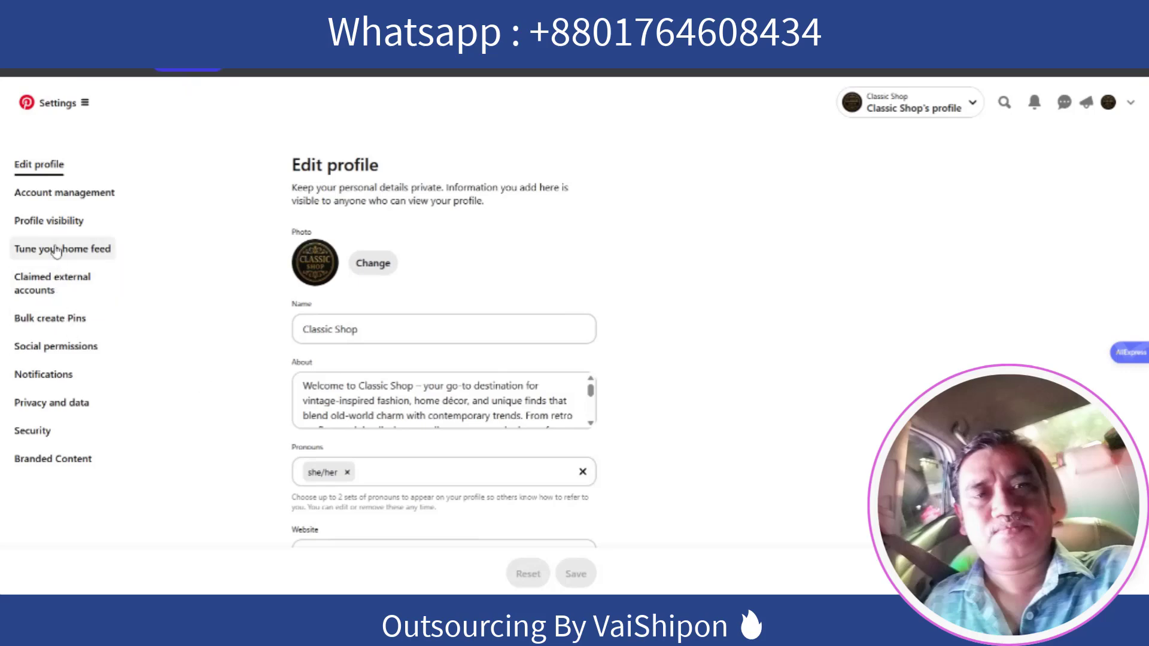
- Set the country in the profile's address details to United States
{"action": "scroll", "coordinate": [328, 359], "scroll_direction": "down", "scroll_amount": 8}
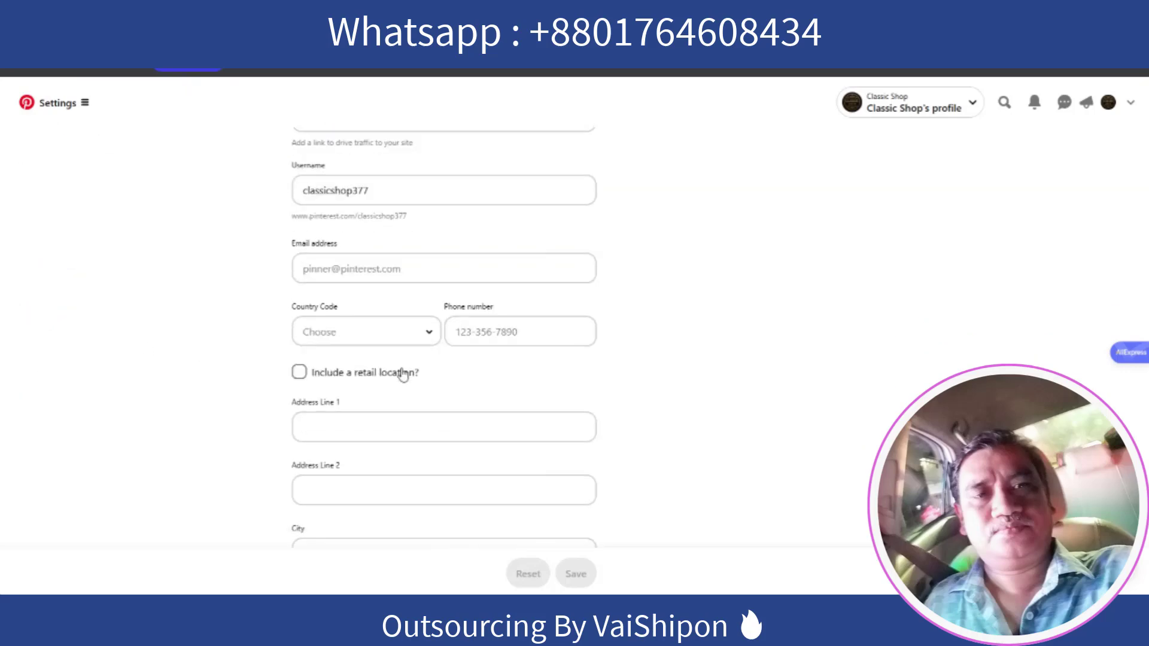
{"action": "scroll", "coordinate": [404, 370], "scroll_direction": "down", "scroll_amount": 3}
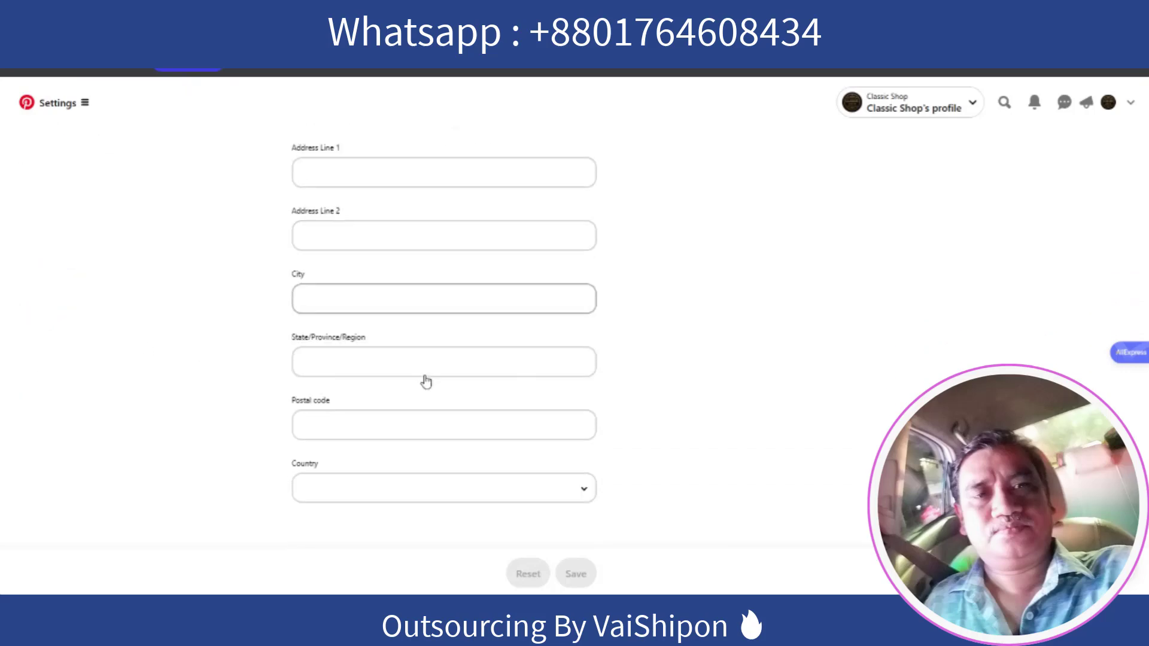
{"action": "left_click", "coordinate": [445, 432]}
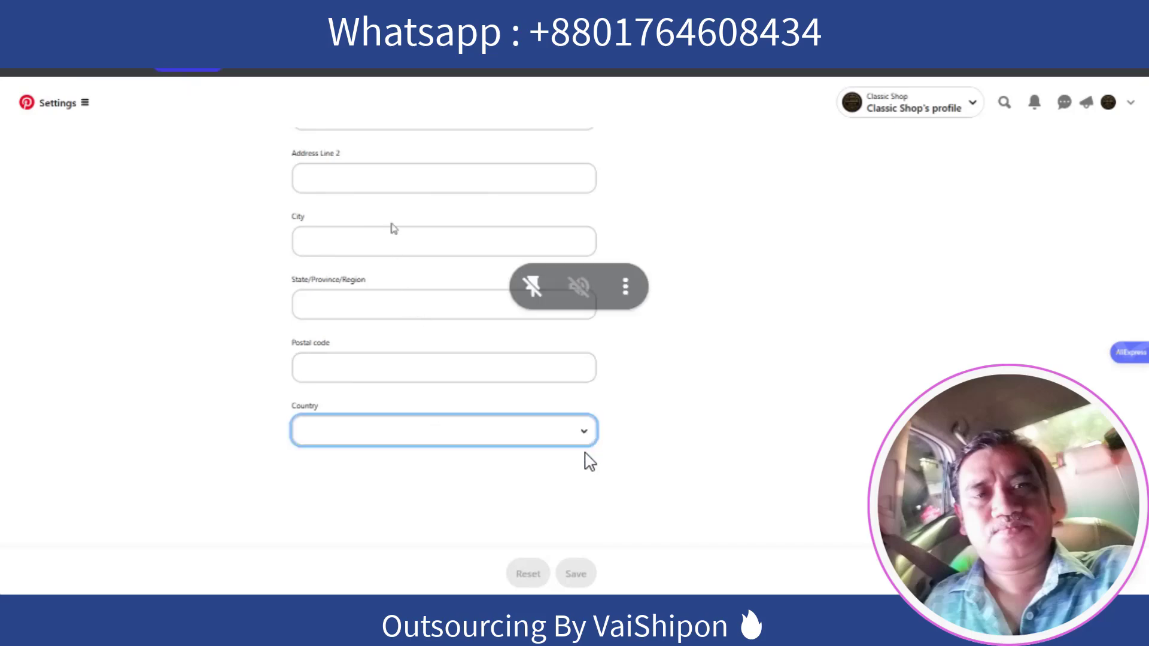
{"action": "left_click", "coordinate": [367, 182]}
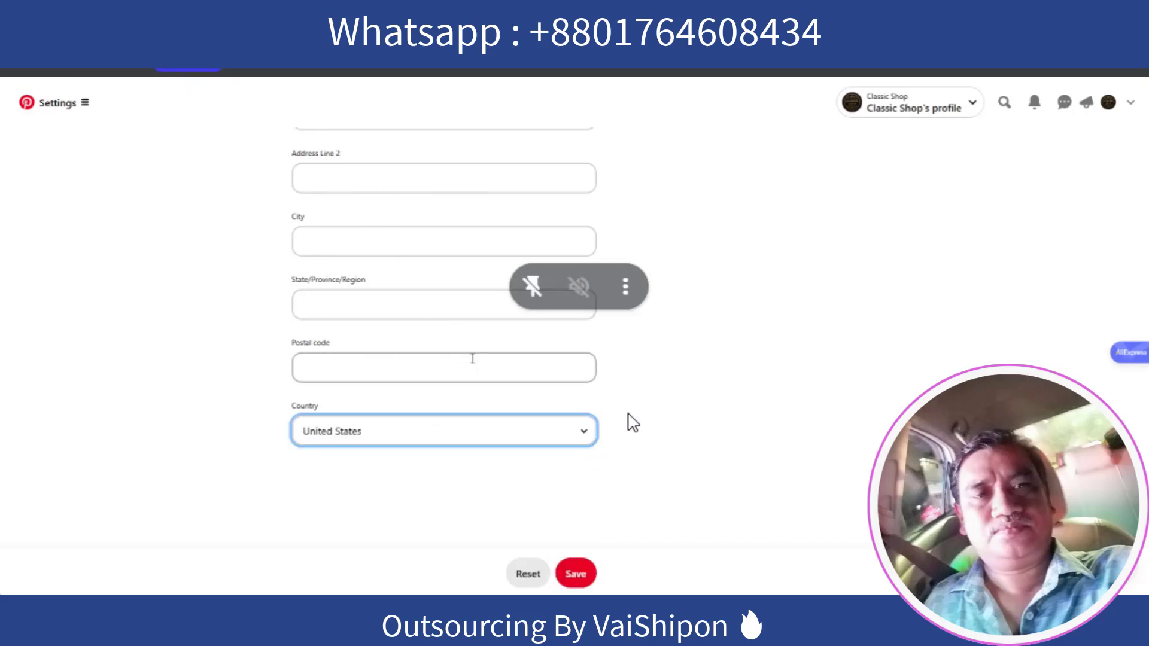
- Fill in the first address line of the profile with the business address
{"action": "scroll", "coordinate": [550, 372], "scroll_direction": "up", "scroll_amount": 1}
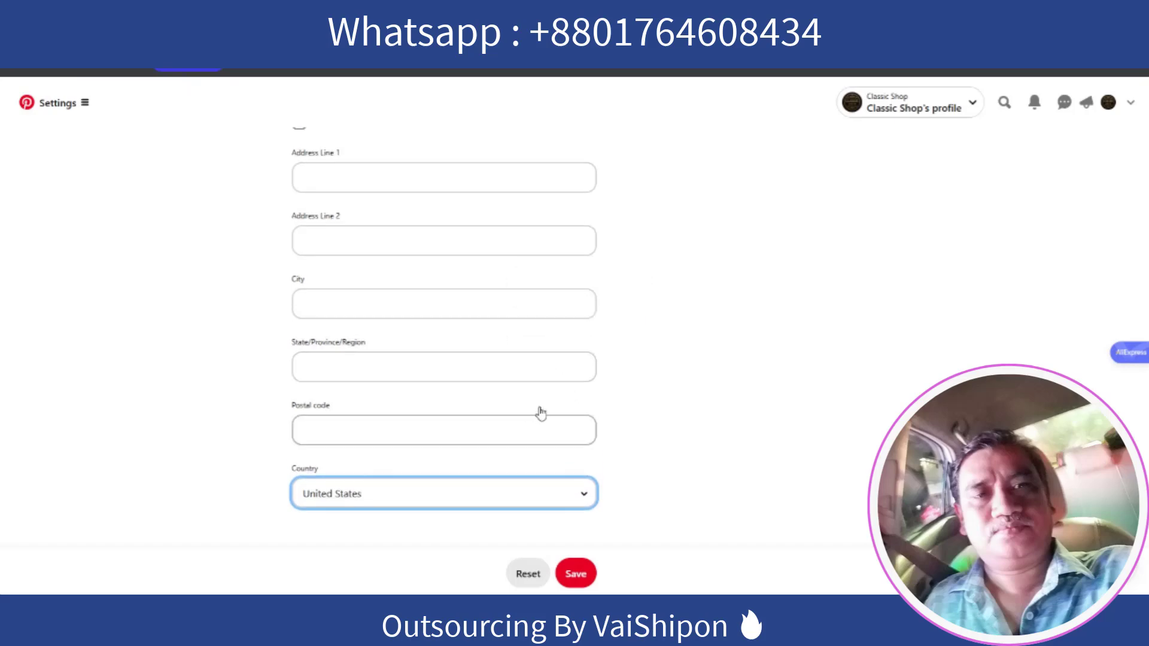
{"action": "scroll", "coordinate": [363, 263], "scroll_direction": "down", "scroll_amount": 1}
{"action": "scroll", "coordinate": [365, 255], "scroll_direction": "up", "scroll_amount": 2}
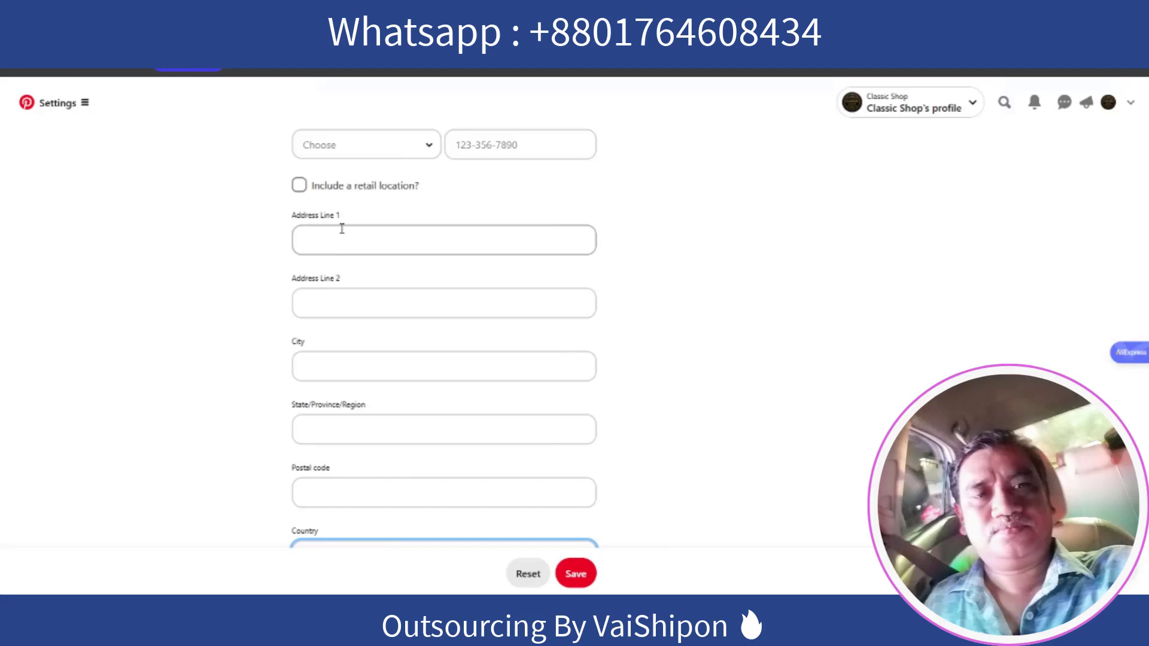
{"action": "left_click", "coordinate": [341, 234]}
{"action": "type", "text": "New York, NY 10001"}
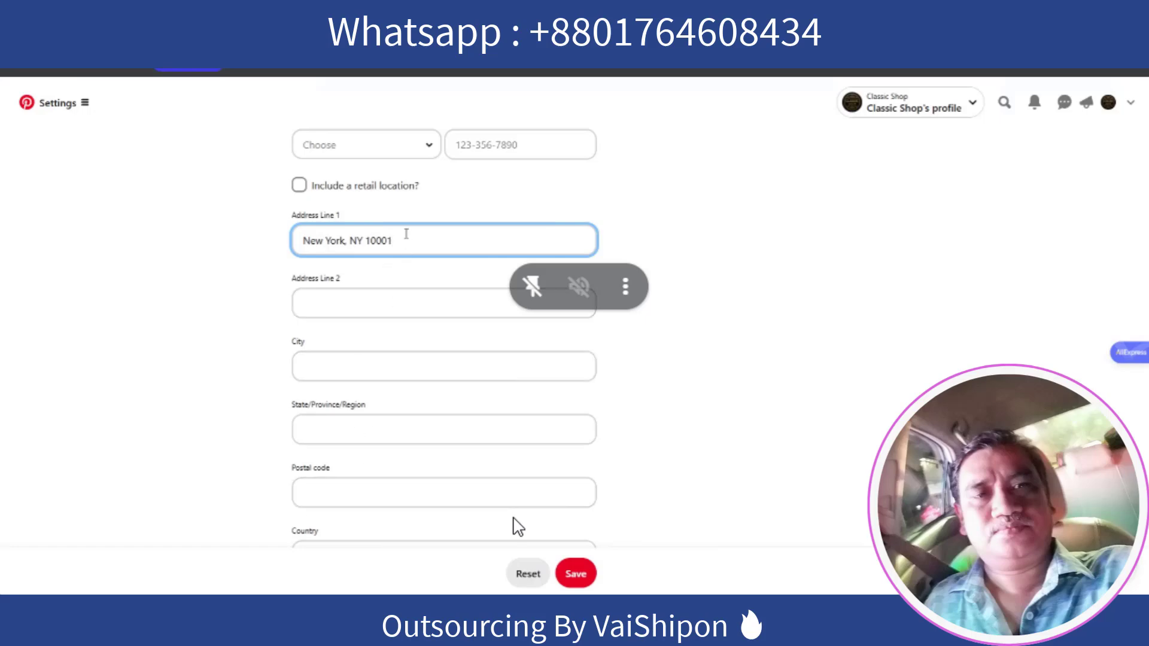
- Copy the ZIP code from the first address line into the profile's postal code and enter NY as the city
{"action": "left_click_drag", "start_coordinate": [406, 234], "coordinate": [363, 249]}
{"action": "key", "text": "ctrl+c"}
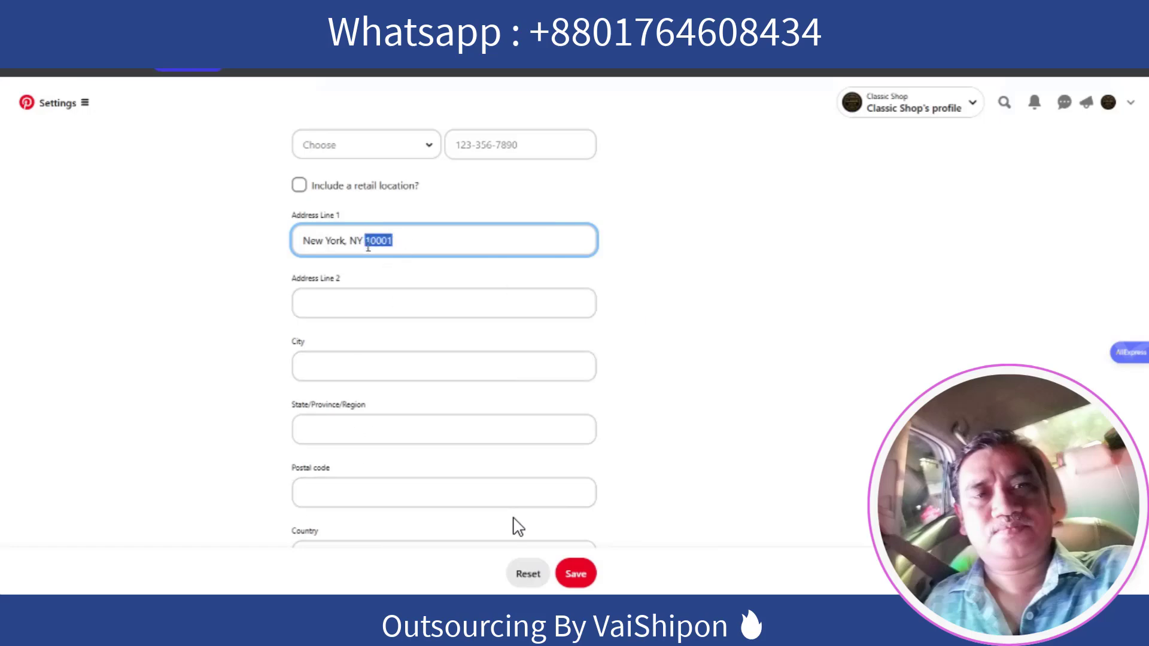
{"action": "left_click", "coordinate": [372, 483]}
{"action": "key", "text": "ctrl+v"}
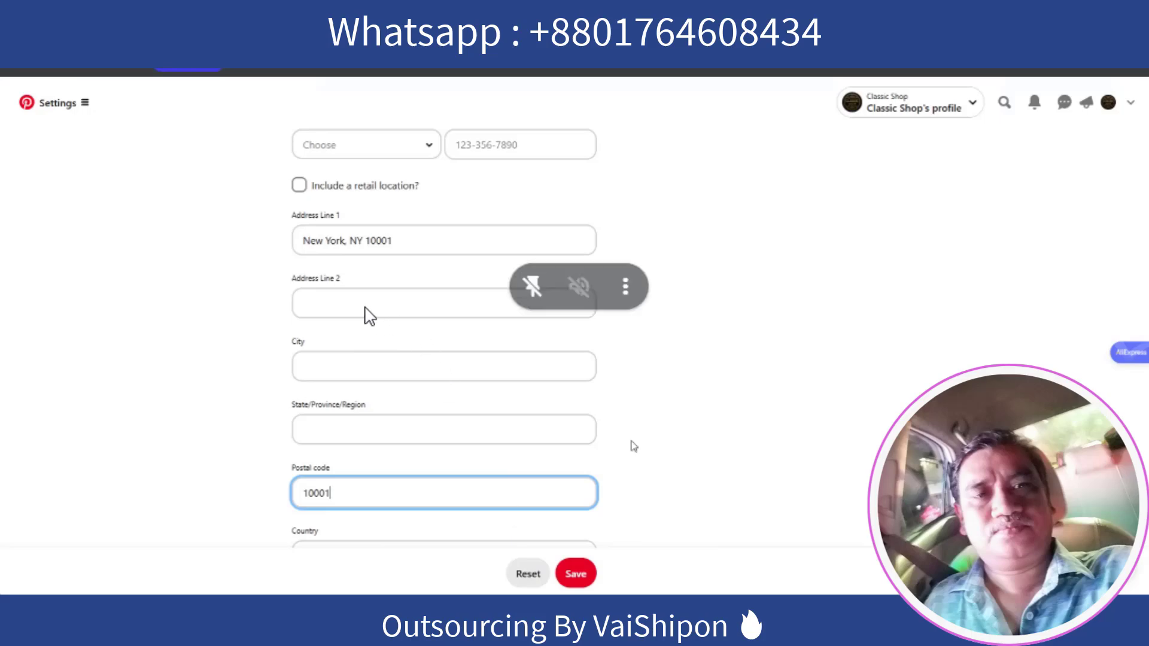
{"action": "left_click", "coordinate": [311, 373]}
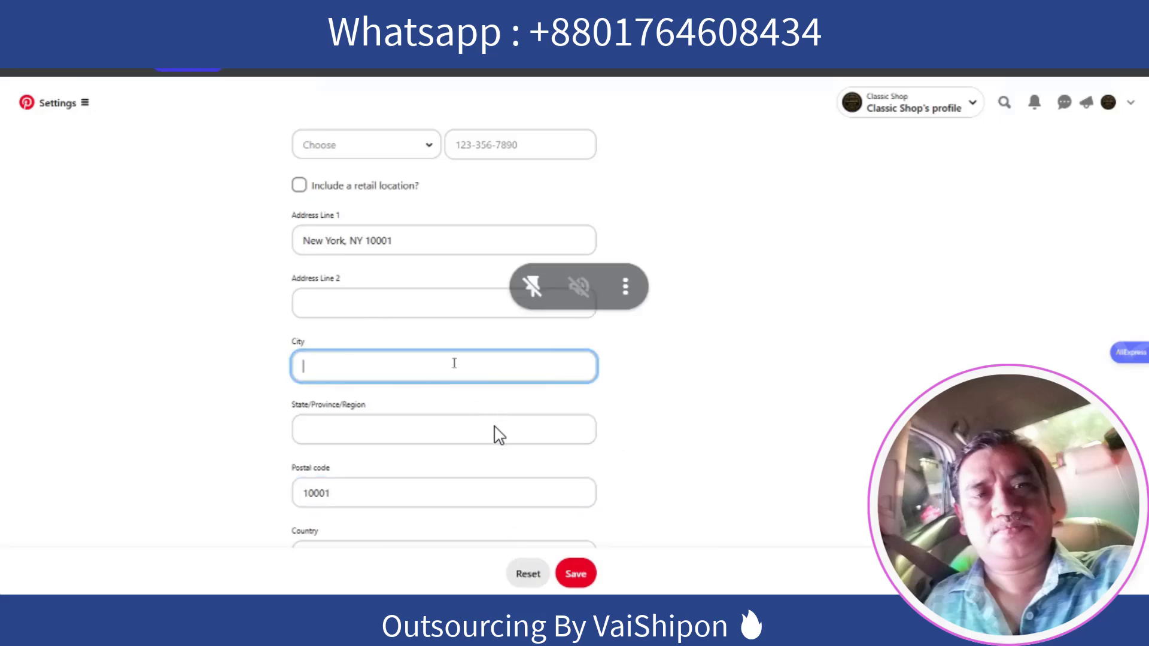
{"action": "type", "text": "NY"}
{"action": "scroll", "coordinate": [703, 483], "scroll_direction": "down", "scroll_amount": 2}
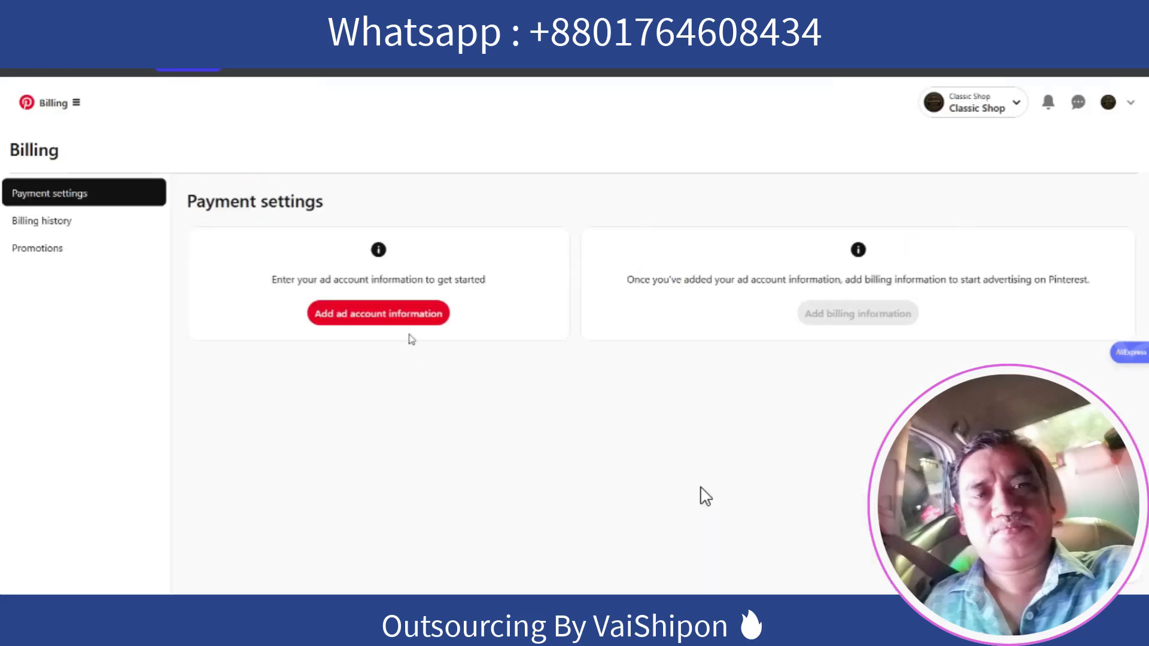
- Start adding ad account information in billing, pasting the business address into address line 1 and entering NY as the city
{"action": "left_click", "coordinate": [403, 315]}
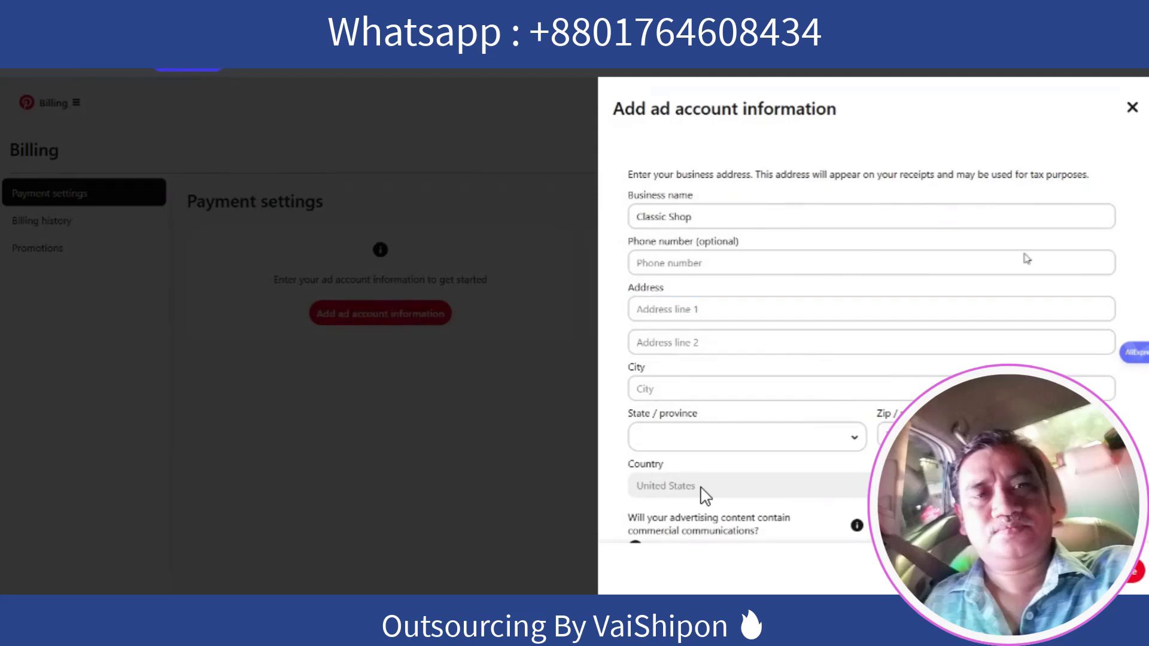
{"action": "left_click", "coordinate": [707, 307]}
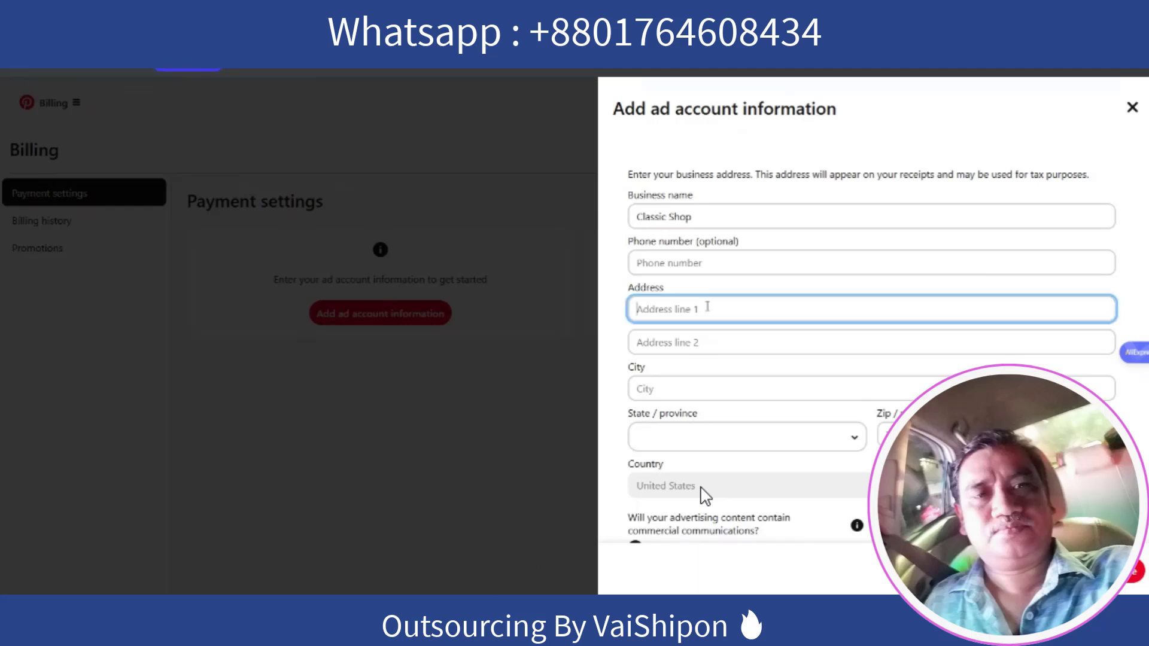
{"action": "key", "text": "ctrl+v"}
{"action": "double_click", "coordinate": [712, 310]}
{"action": "left_click", "coordinate": [682, 394]}
{"action": "type", "text": "NY"}
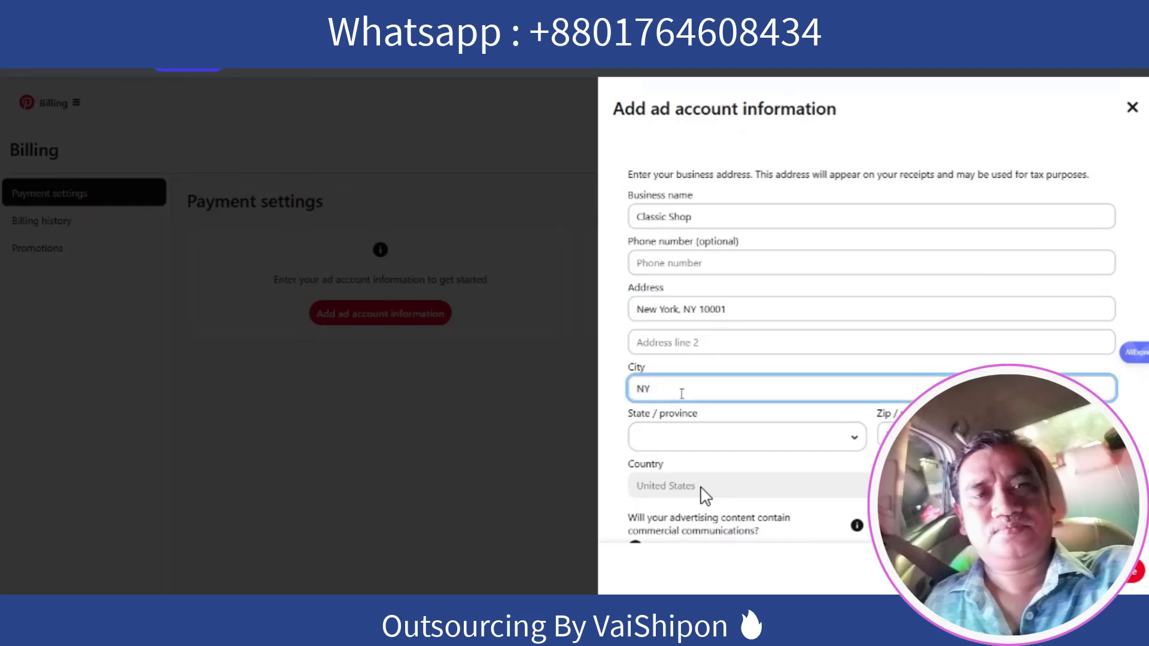
- Choose New York as the ad account's state and save the ad account information
{"action": "left_click", "coordinate": [683, 431]}
{"action": "left_click", "coordinate": [662, 284]}
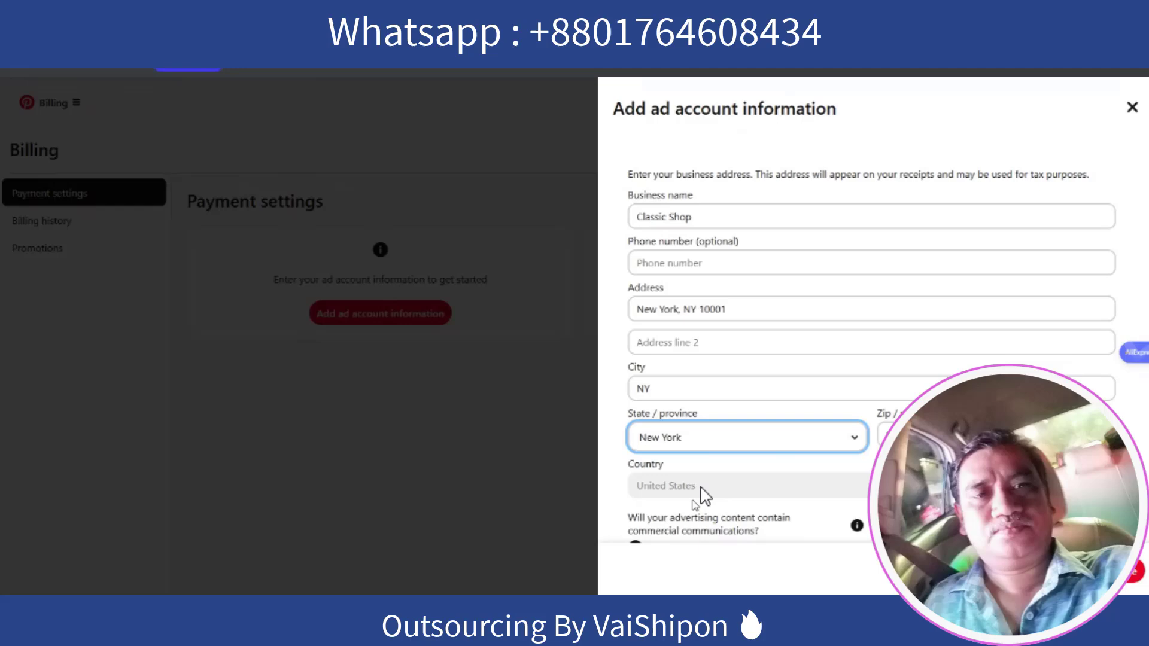
{"action": "scroll", "coordinate": [746, 473], "scroll_direction": "down", "scroll_amount": 1}
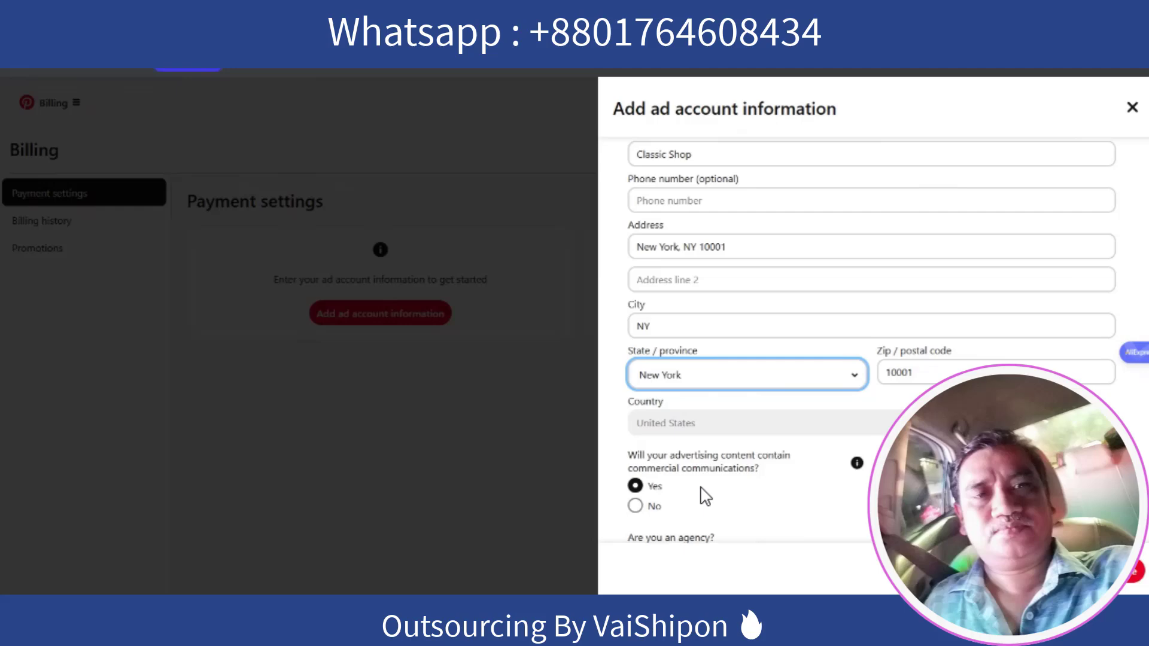
{"action": "scroll", "coordinate": [705, 496], "scroll_direction": "down", "scroll_amount": 1}
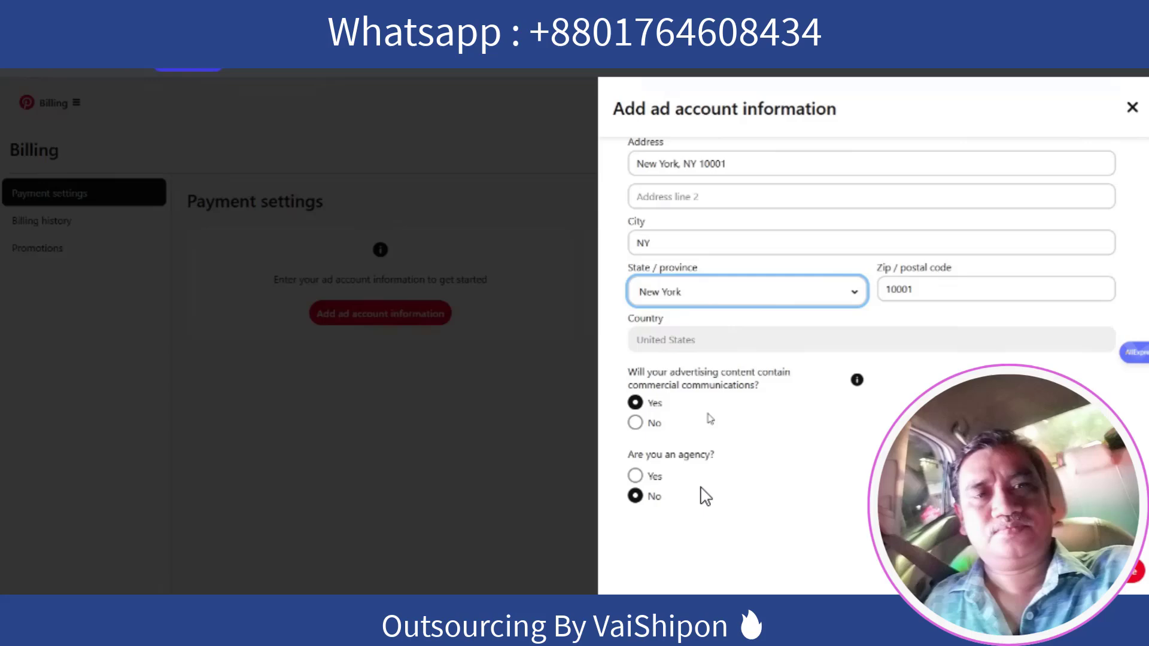
{"action": "left_click", "coordinate": [1135, 574]}
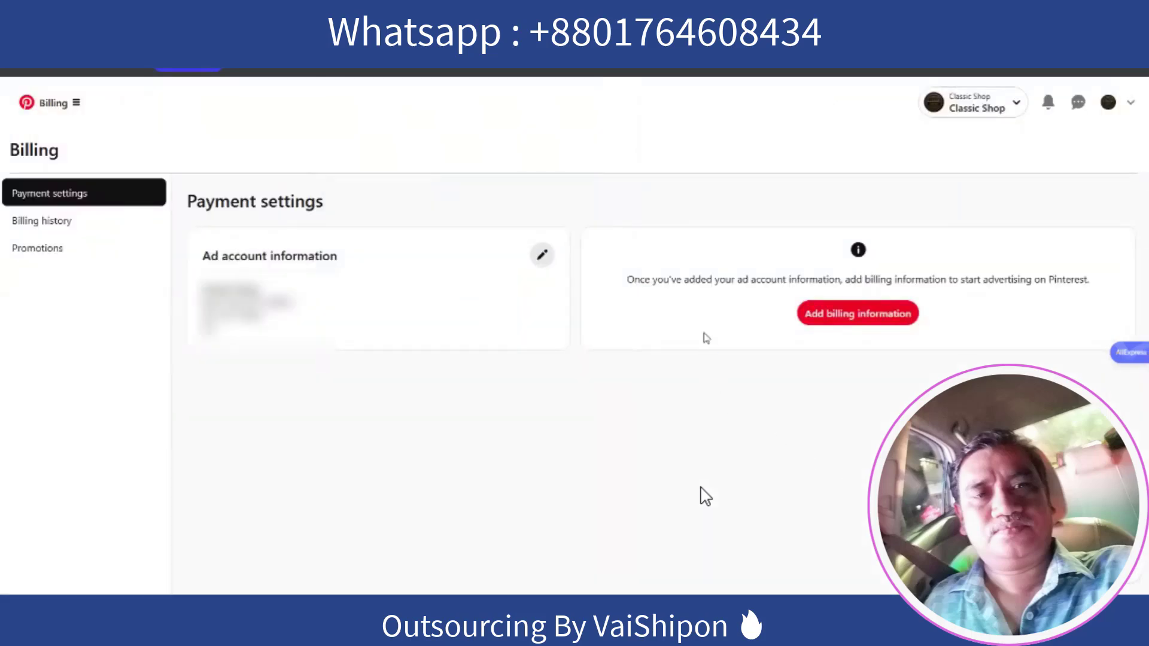
- Start adding billing information, fill in the billing contact and address details for the payment method, and save the form
{"action": "left_click", "coordinate": [868, 313]}
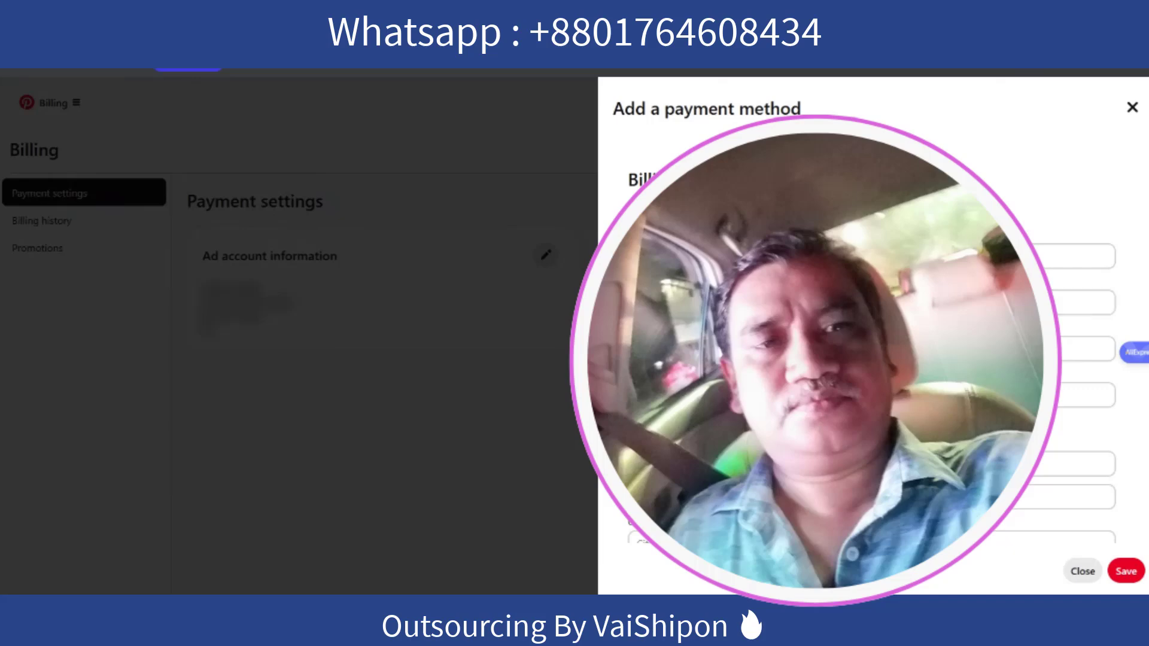
{"action": "left_click", "coordinate": [850, 303]}
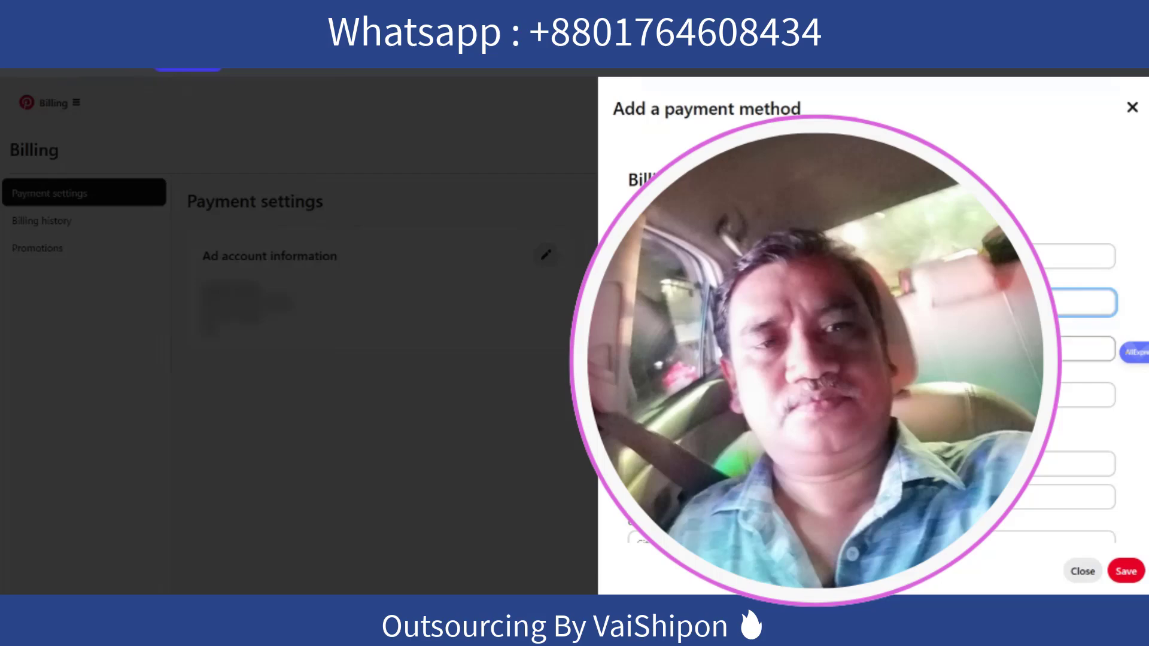
{"action": "left_click", "coordinate": [850, 349]}
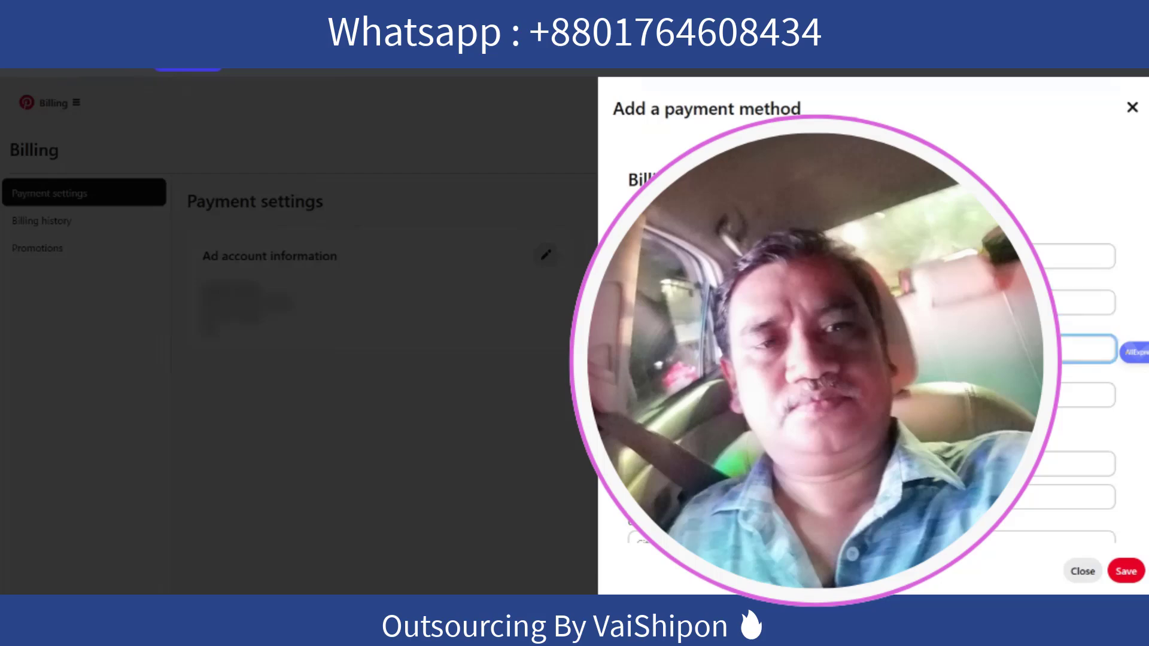
{"action": "left_click", "coordinate": [849, 395]}
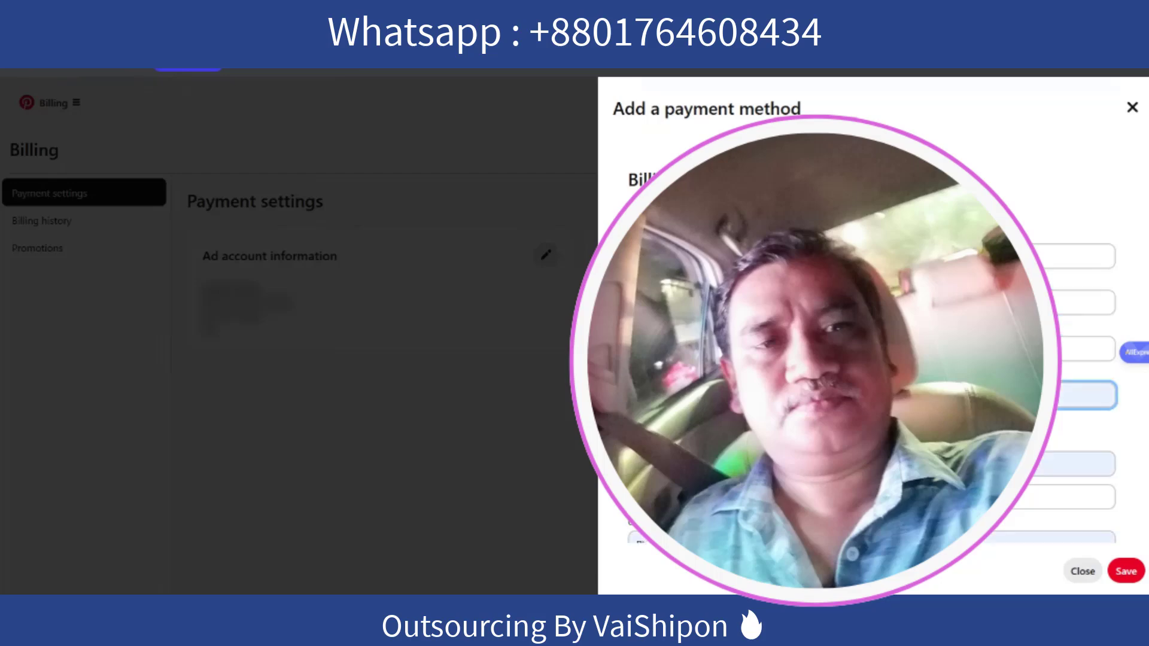
{"action": "scroll", "coordinate": [856, 336], "scroll_direction": "down", "scroll_amount": 2}
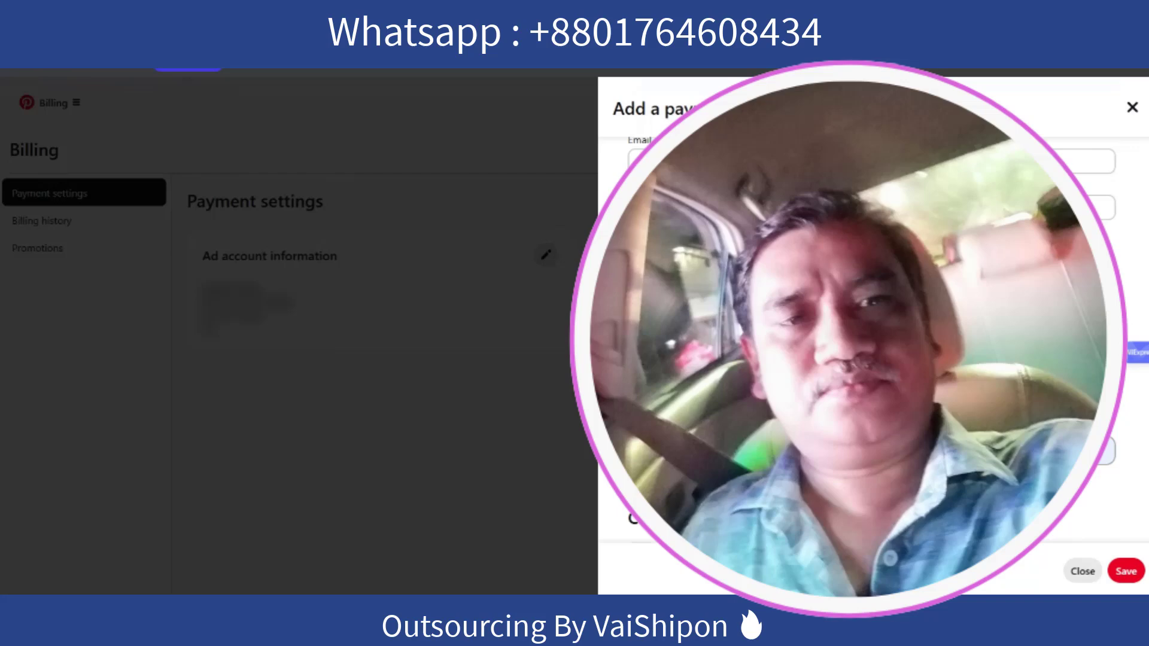
{"action": "scroll", "coordinate": [856, 335], "scroll_direction": "down", "scroll_amount": 1}
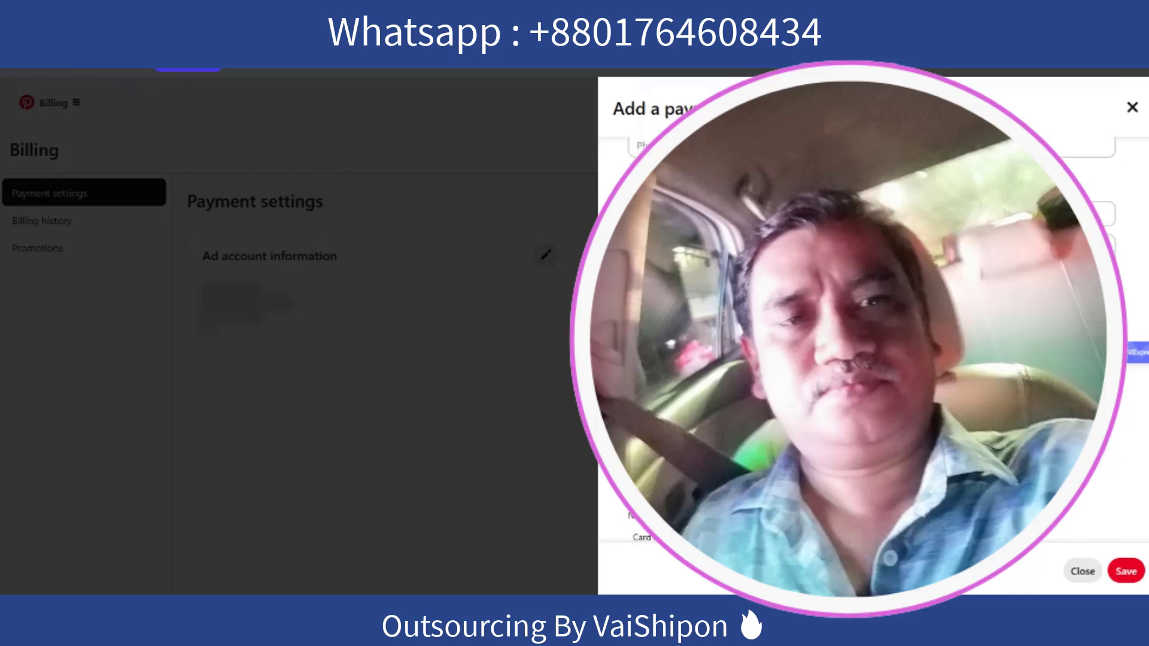
{"action": "scroll", "coordinate": [855, 335], "scroll_direction": "down", "scroll_amount": 2}
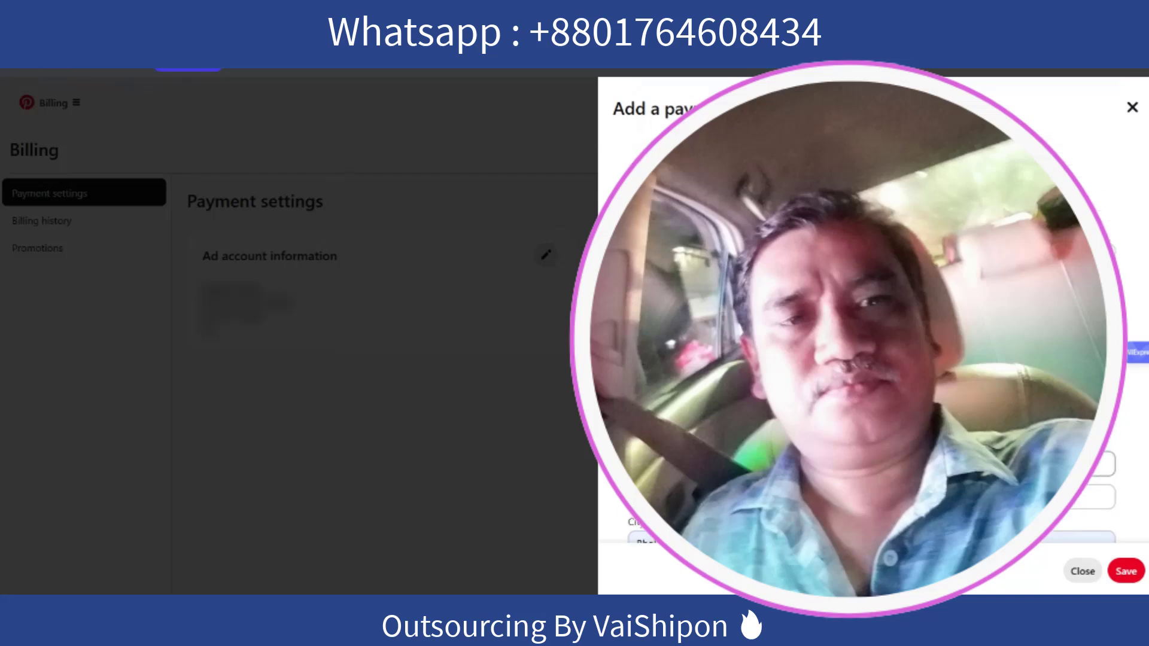
{"action": "scroll", "coordinate": [856, 335], "scroll_direction": "down", "scroll_amount": 5}
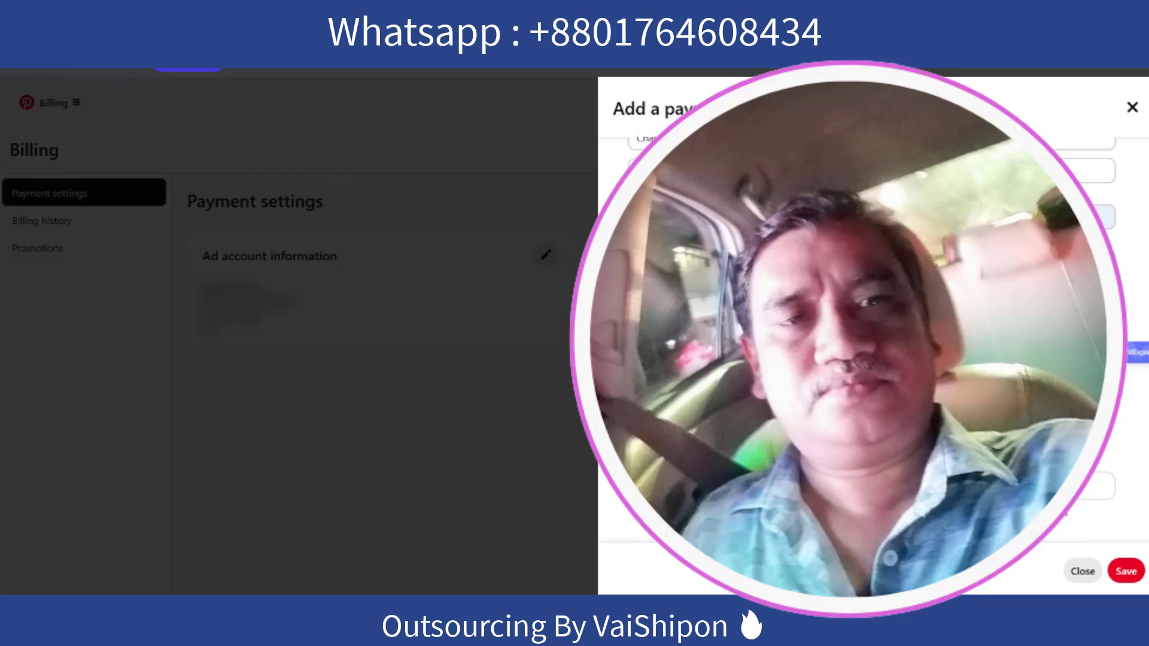
{"action": "left_click", "coordinate": [1126, 571]}
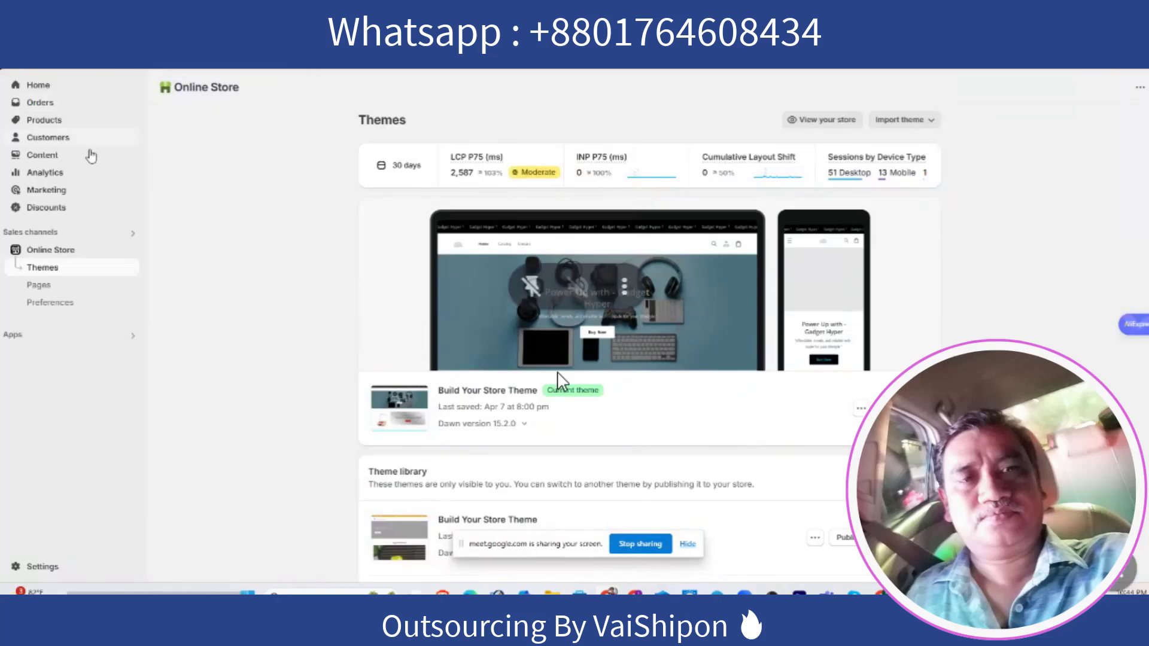
- In the Shopify admin, search the apps for "pinterest" and review the Pinterest app's listing, including its features and compatibility
{"action": "left_click", "coordinate": [113, 342]}
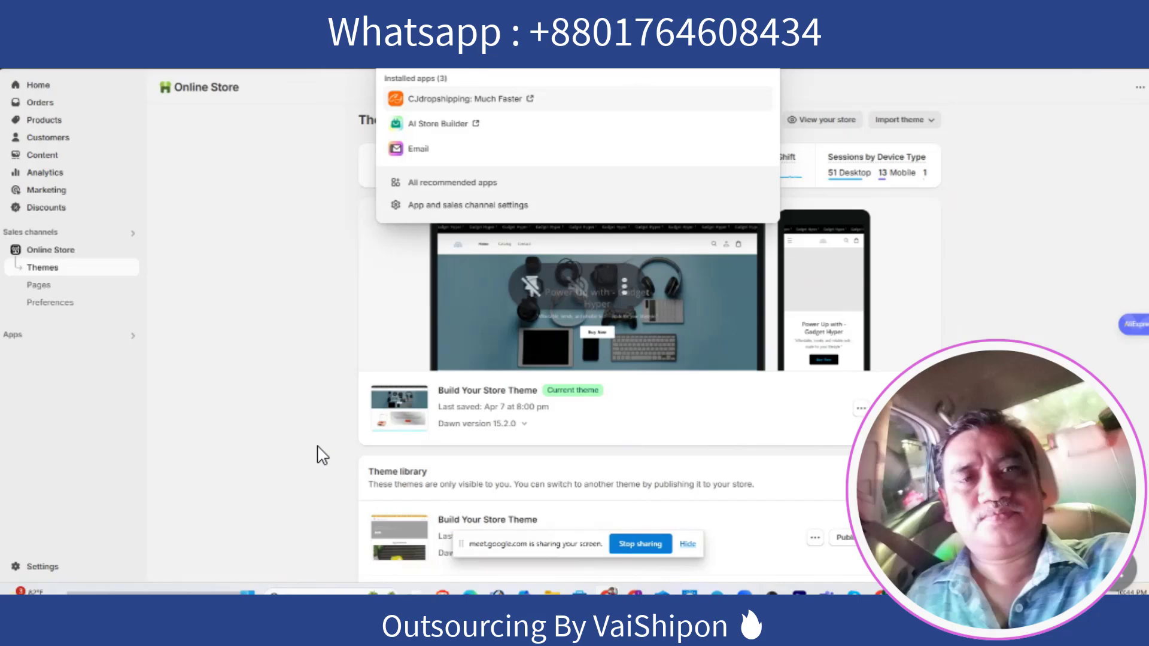
{"action": "type", "text": "pinterest"}
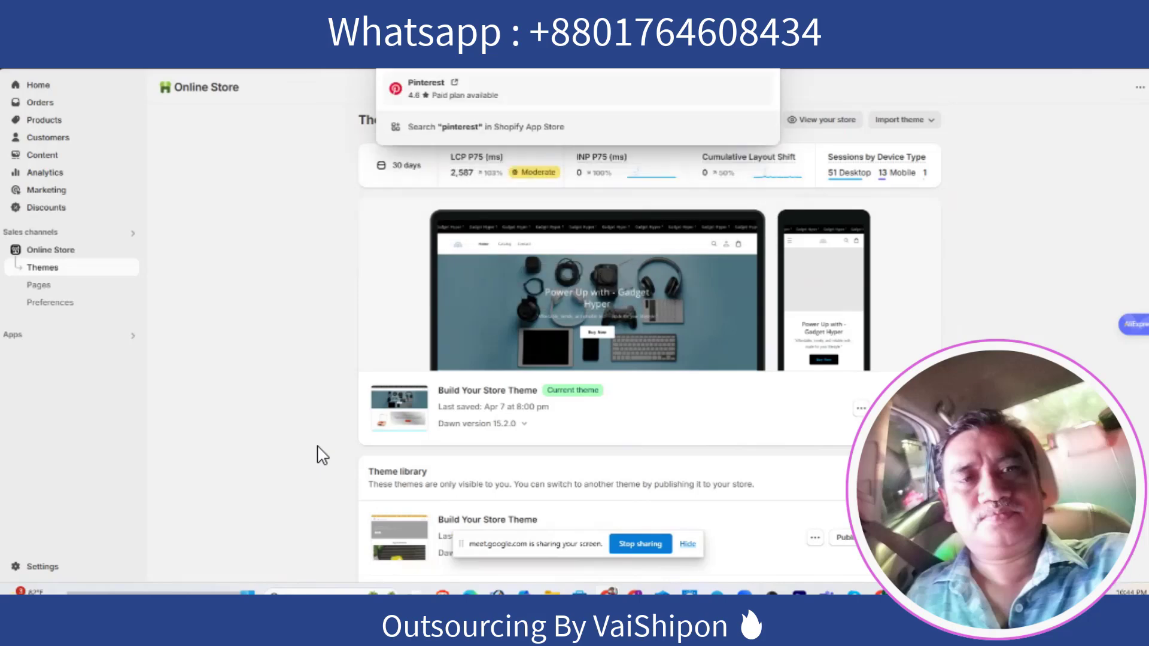
{"action": "key", "text": "Return"}
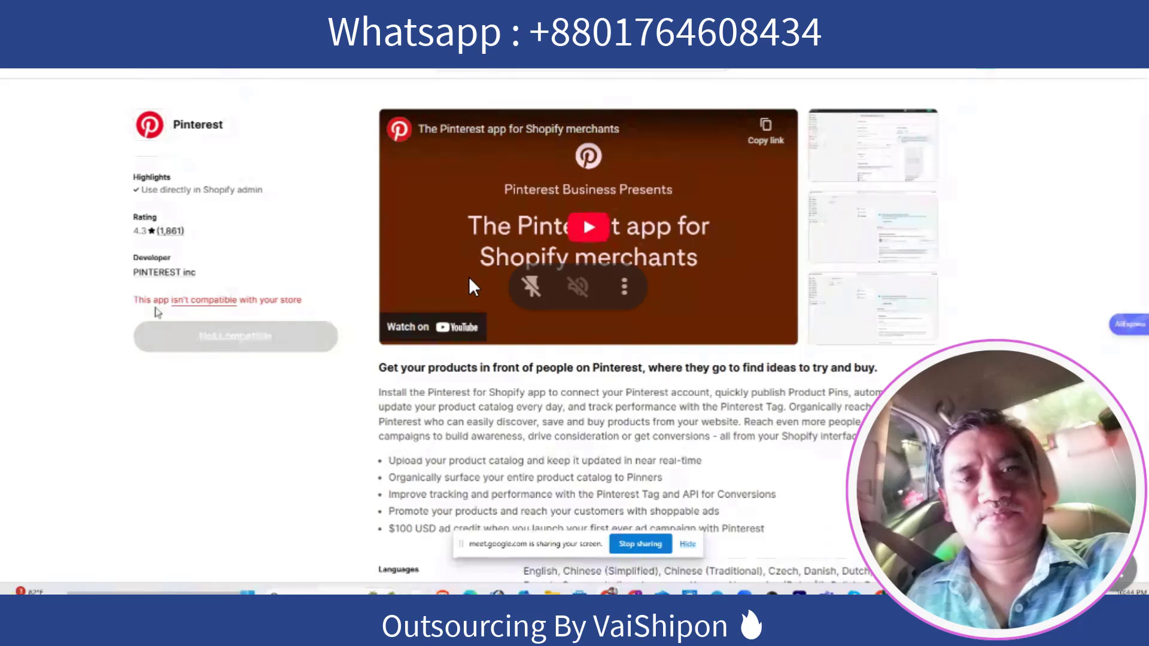
{"action": "scroll", "coordinate": [468, 277], "scroll_direction": "down", "scroll_amount": 5}
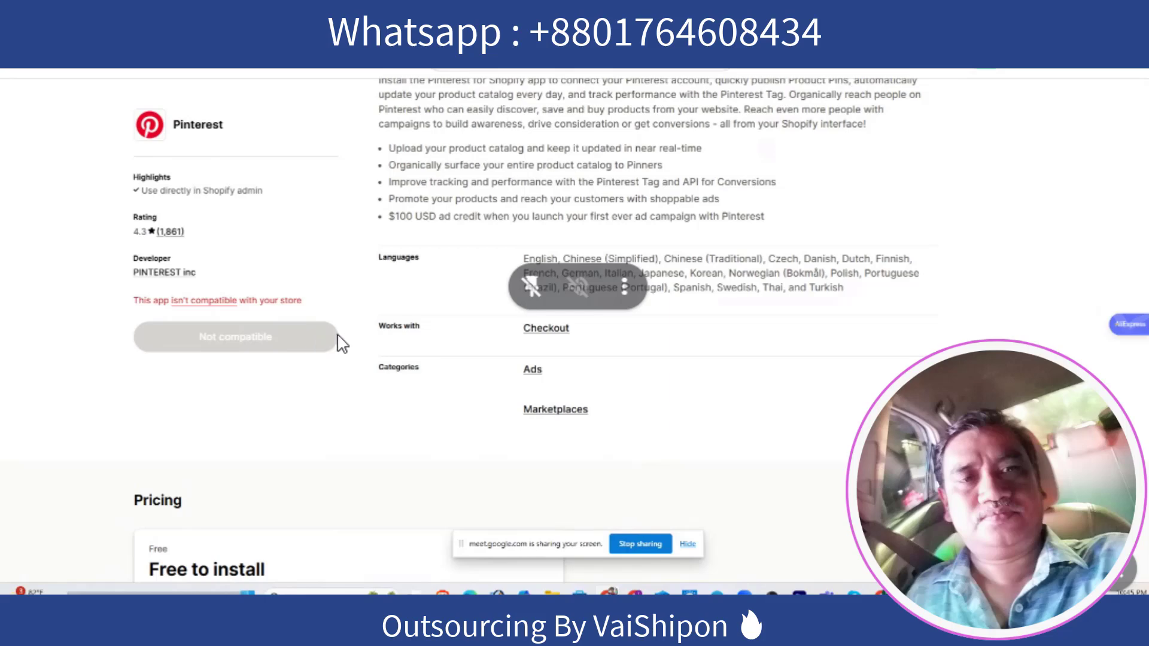
{"action": "scroll", "coordinate": [359, 342], "scroll_direction": "up", "scroll_amount": 1}
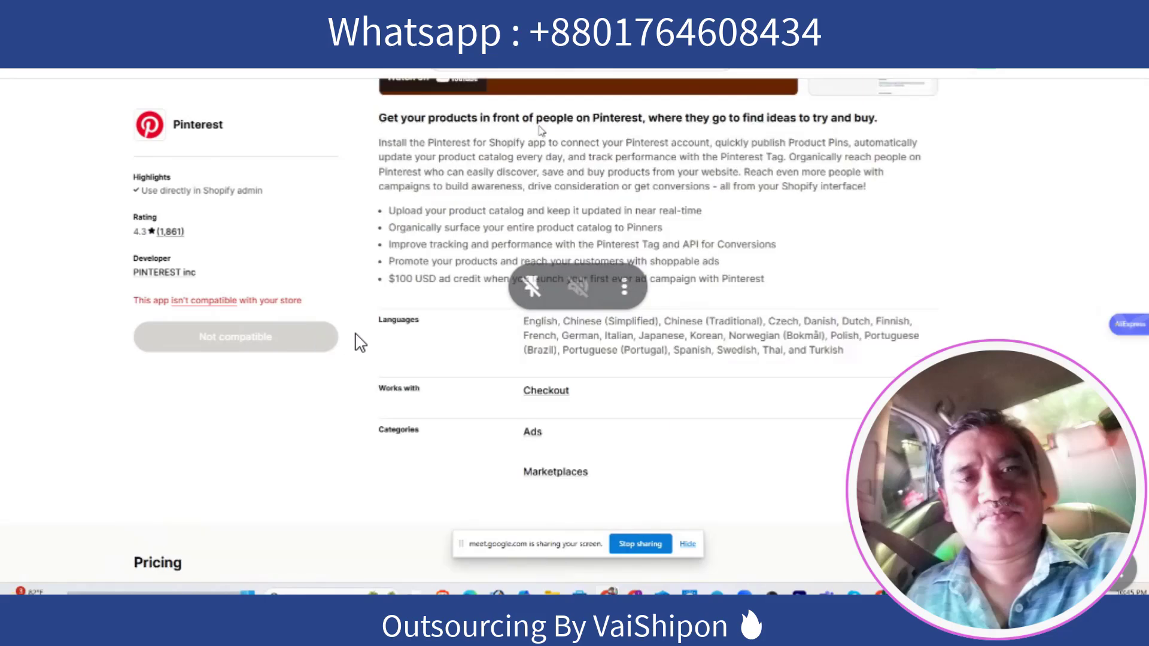